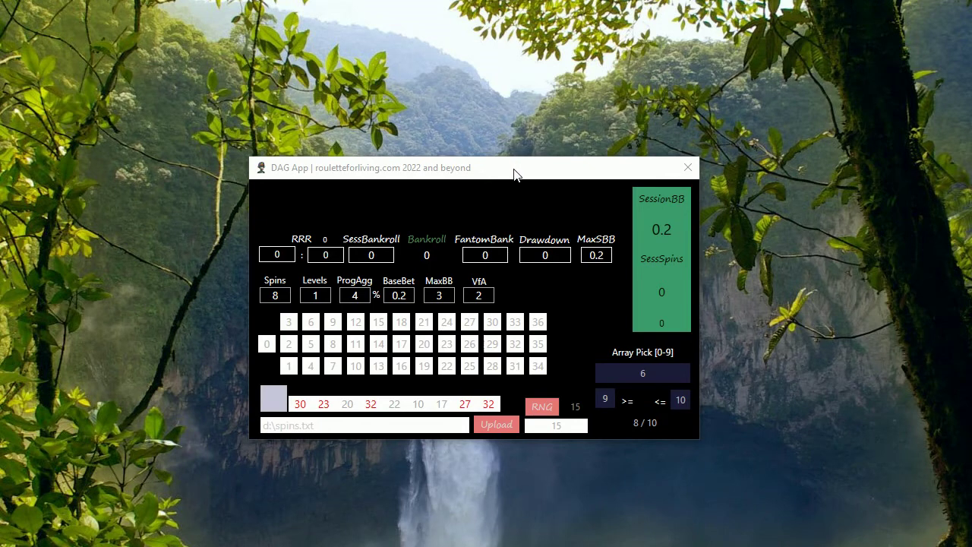
- Nudge the DAG App window slightly right, then back a little to the left
drag(506, 177, 530, 174)
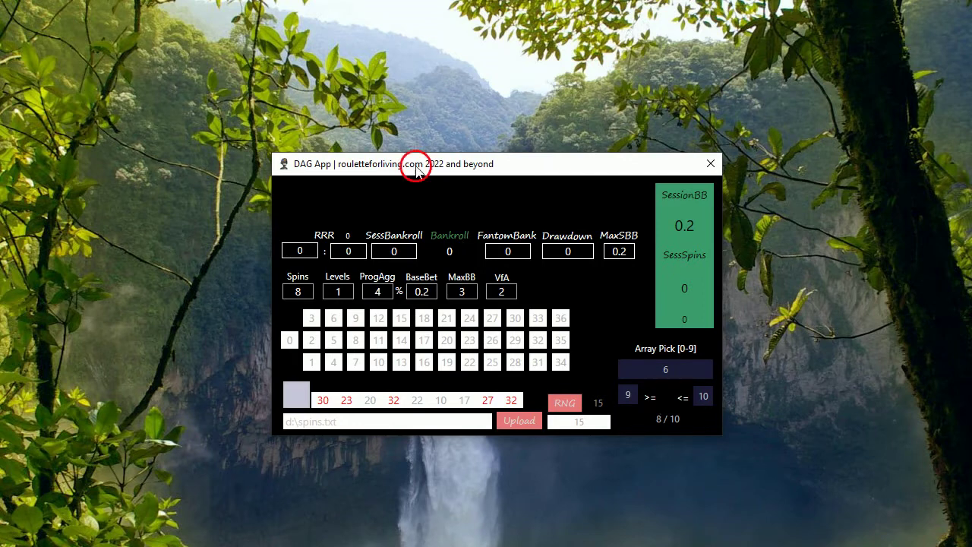
drag(412, 165, 403, 169)
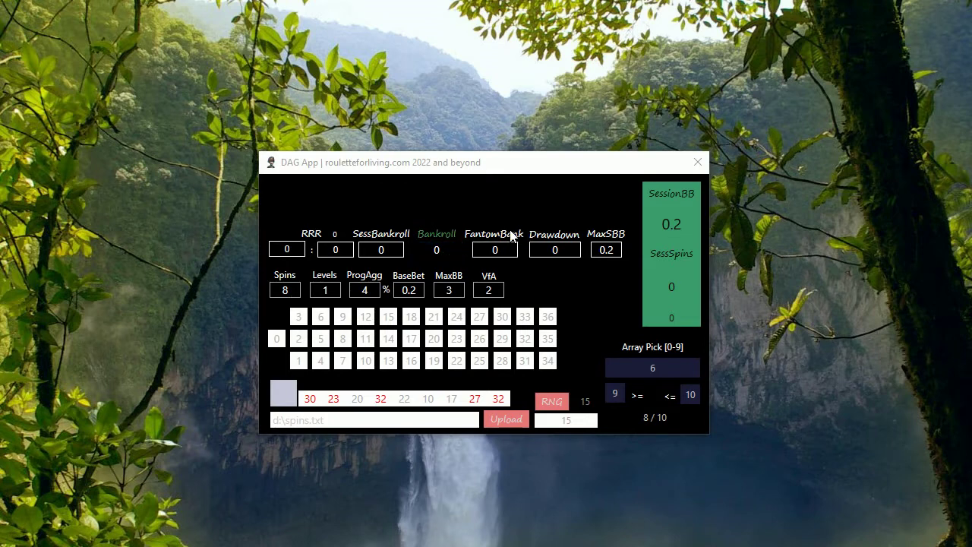
click(456, 257)
drag(524, 166, 577, 167)
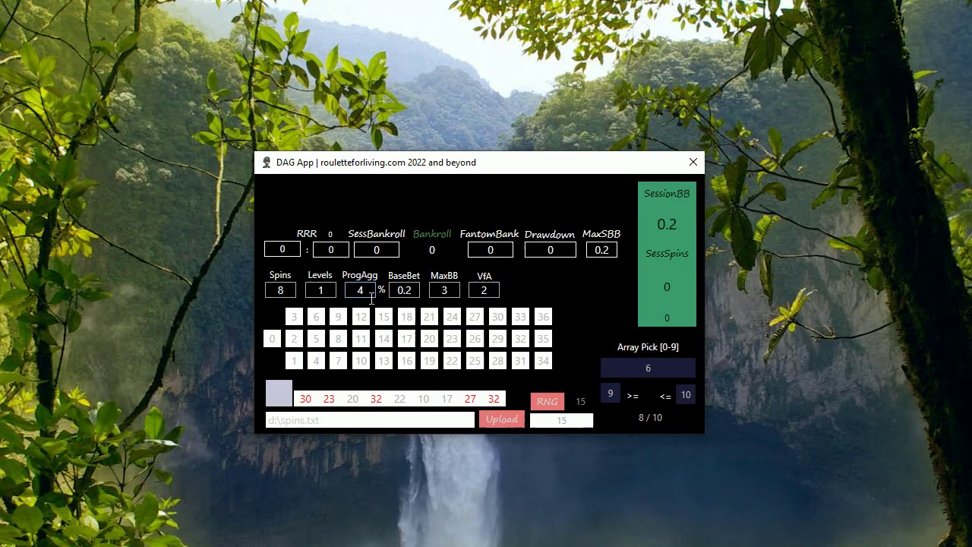
- Change BaseBet from 0.2 to 1, leaving ProgAgg at 4%
click(372, 298)
double_click(415, 295)
text(1)
double_click(415, 296)
click(417, 296)
double_click(404, 290)
click(553, 404)
- Select an empty area below the DAG App window so the window loses focus
click(388, 532)
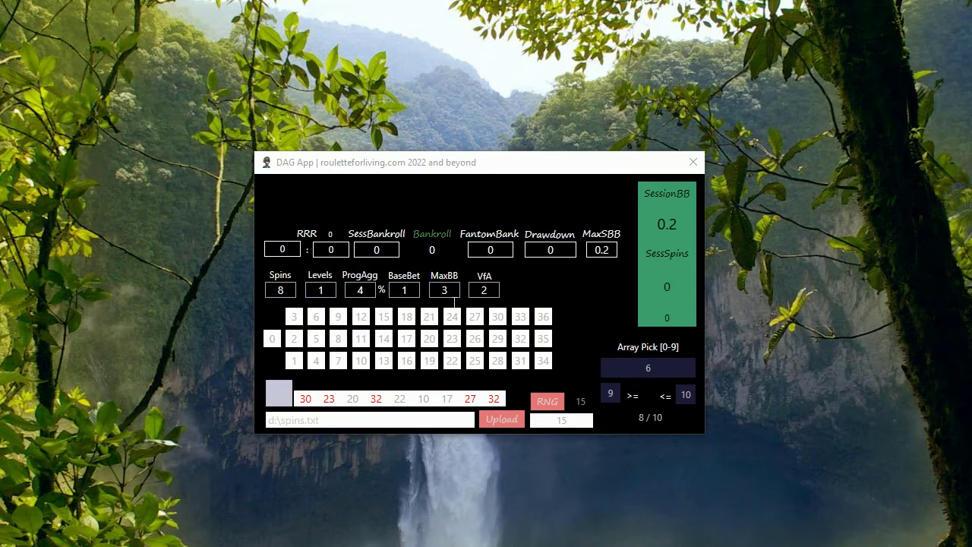
- Select the MaxBB value 3 so it can be replaced with 2
drag(453, 296, 429, 289)
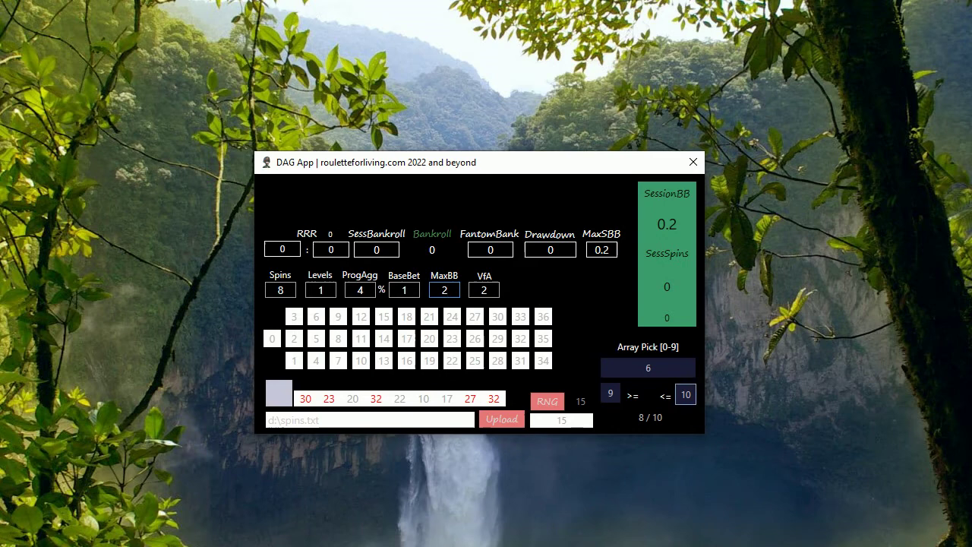
- Try trial values in the Array Pick range bounds: 0, 5, then 1
double_click(602, 392)
text(0)
double_click(691, 401)
text(5)
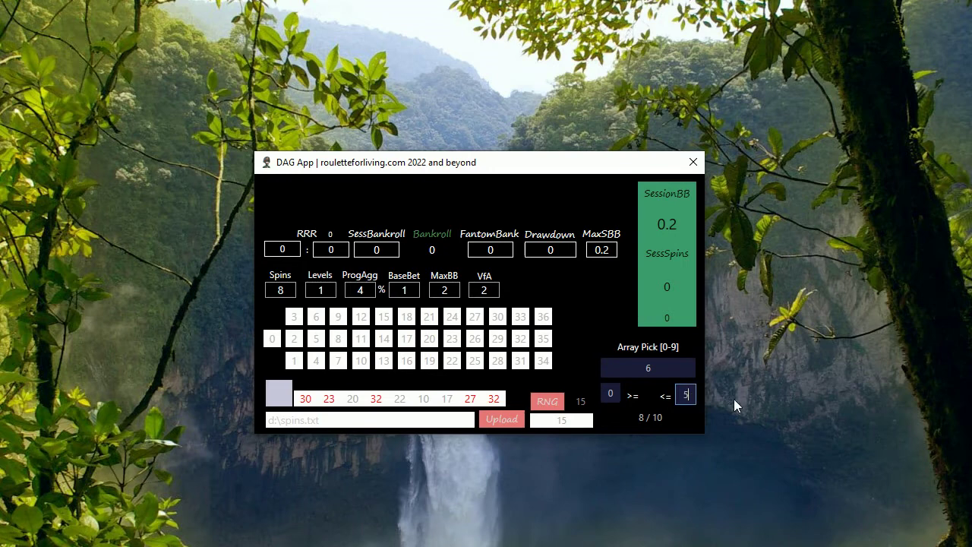
click(620, 401)
text(1)
- Restore the Array Pick range to 9–10, then change it to 7 to 8
double_click(610, 393)
text(9)
click(687, 395)
key(BackSpace)
text(1)
click(601, 391)
text(7)
click(686, 395)
text(8)
click(660, 370)
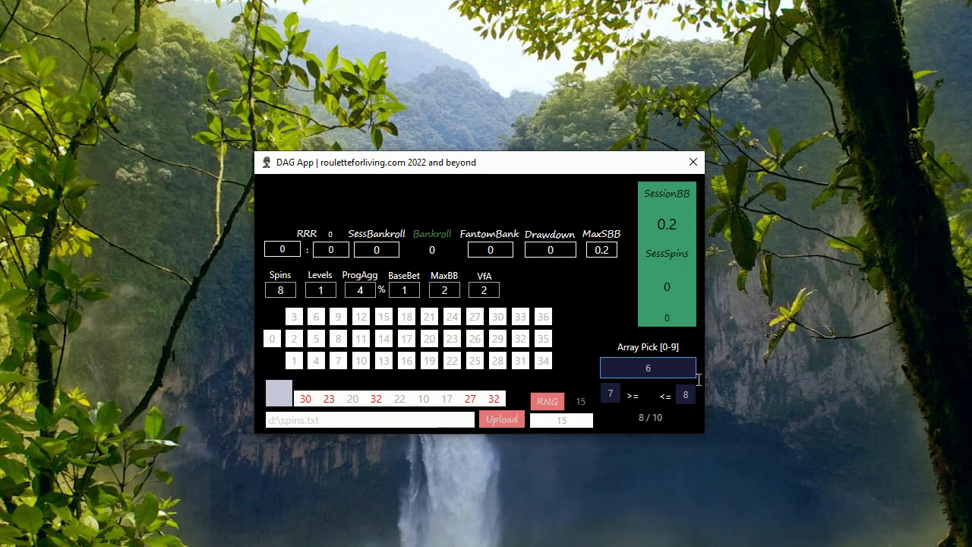
key(BackSpace)
text(4)
key(BackSpace)
text(0)
key(BackSpace)
text(1)
drag(666, 375, 630, 378)
text(0)
drag(647, 371, 678, 382)
key(Up)
key(Up)
key(Up)
key(Up)
key(Up)
key(Up)
- Set the Array Pick range back to 9 through 10
click(612, 397)
text(9)
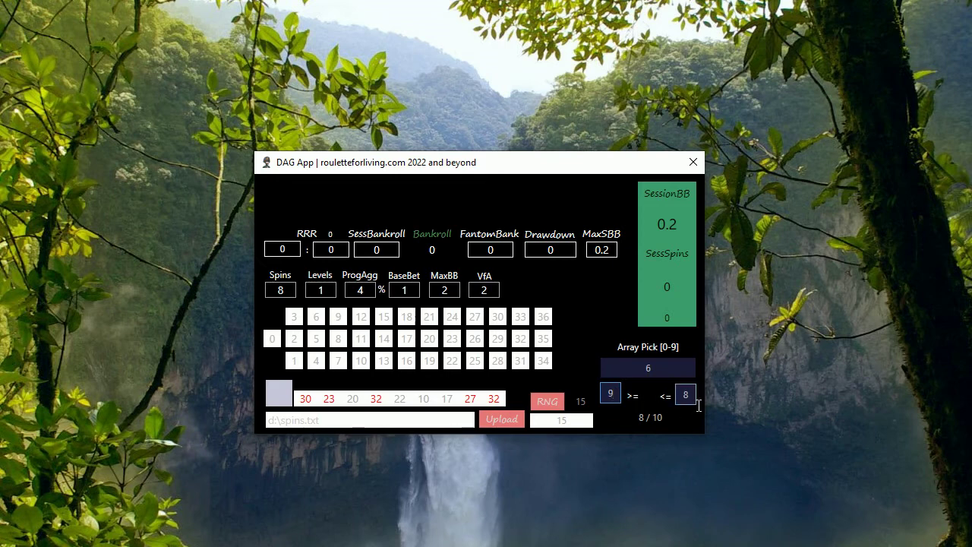
click(686, 395)
text(10)
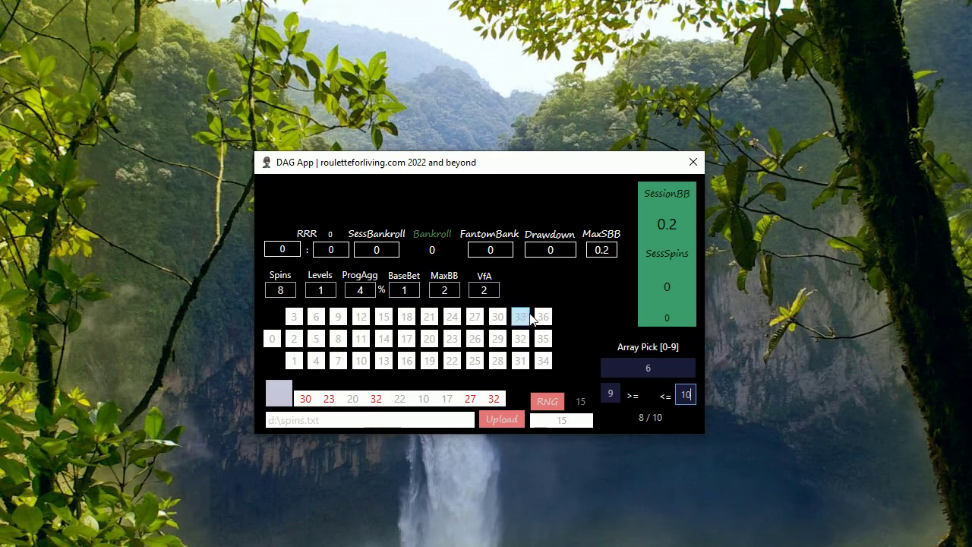
- Generate RNG spins until the 3, 13, 23, 33 prediction appears with bankroll -4
click(497, 360)
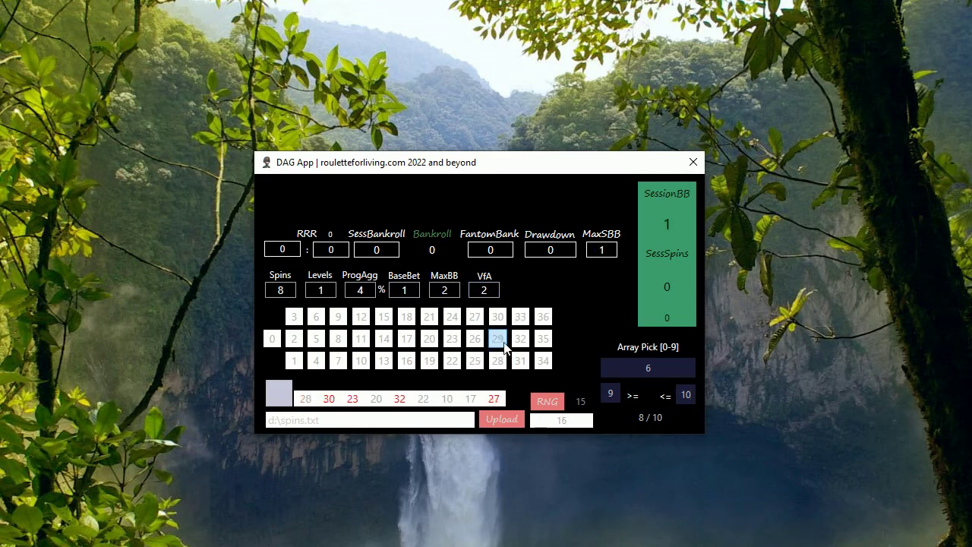
click(498, 339)
click(520, 339)
click(543, 339)
click(596, 405)
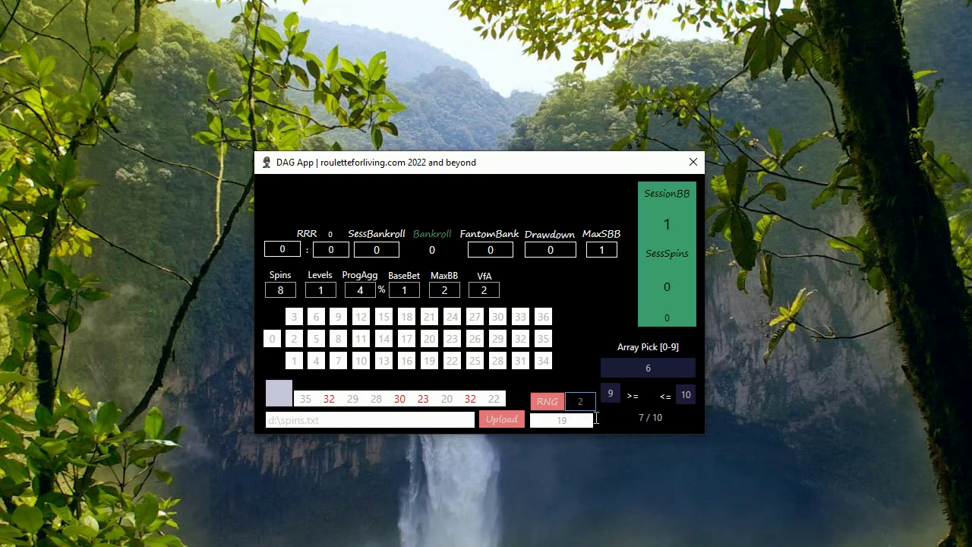
click(548, 404)
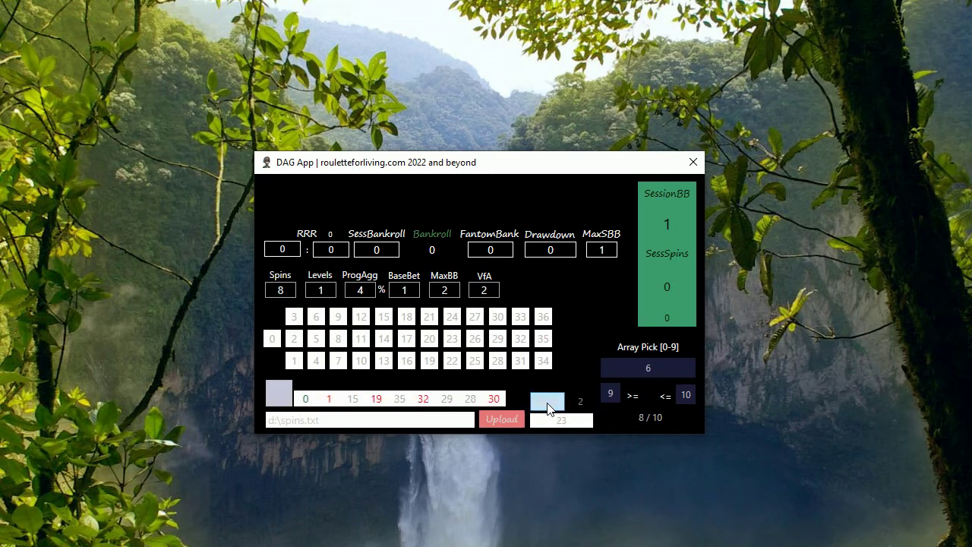
click(548, 404)
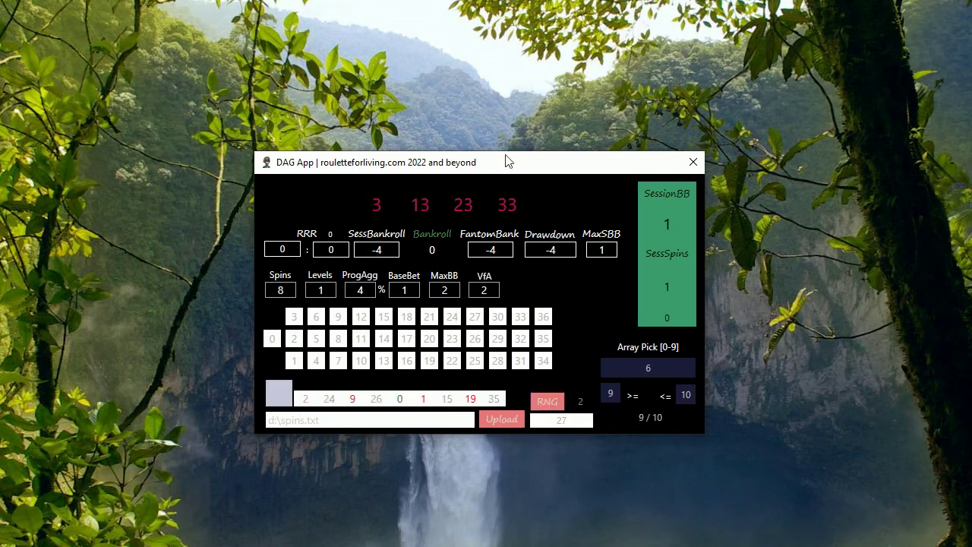